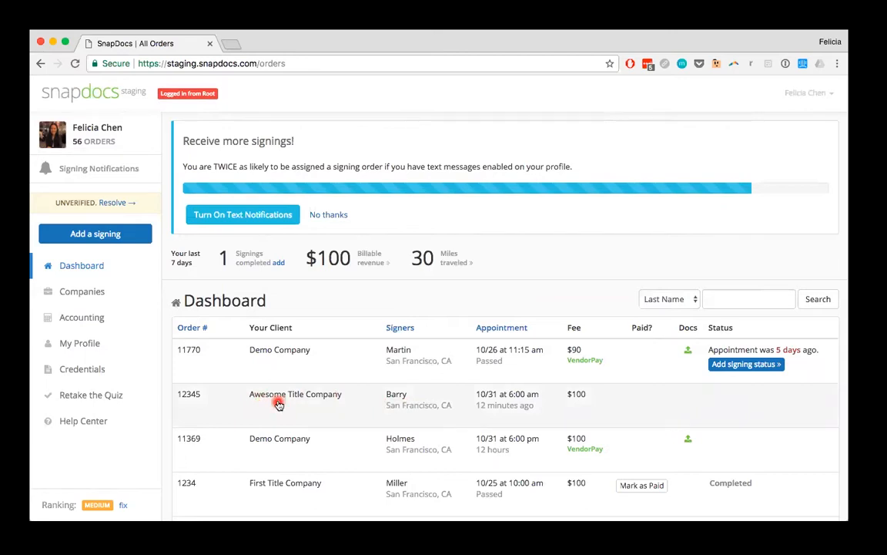
Open the Awesome Title Company order and begin a successful signing status with FedEx as shipper and tracking number 123456789.
{"action": "left_click", "coordinate": [278, 404]}
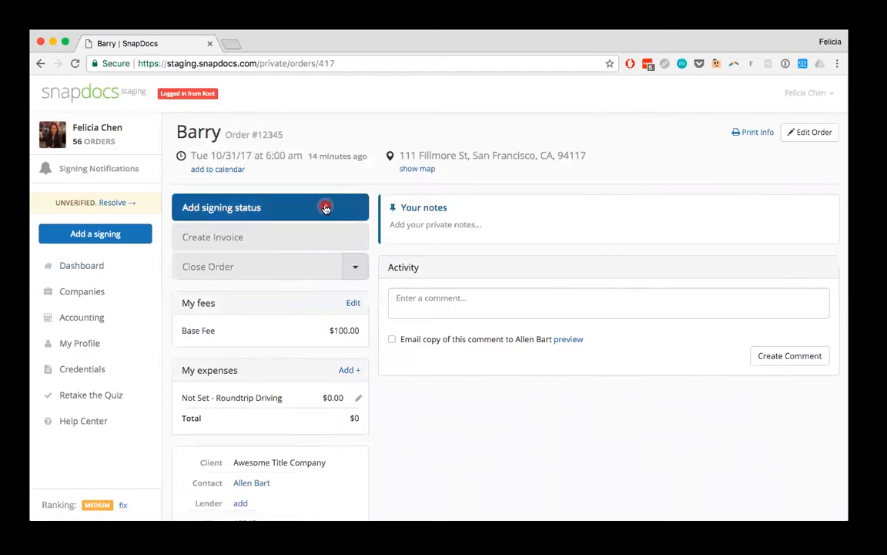
{"action": "left_click", "coordinate": [274, 208]}
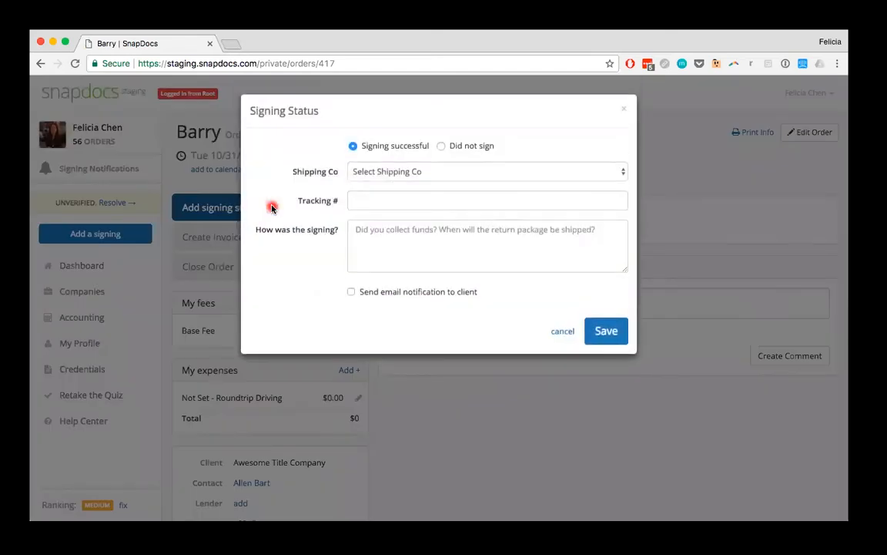
{"action": "left_click", "coordinate": [406, 174]}
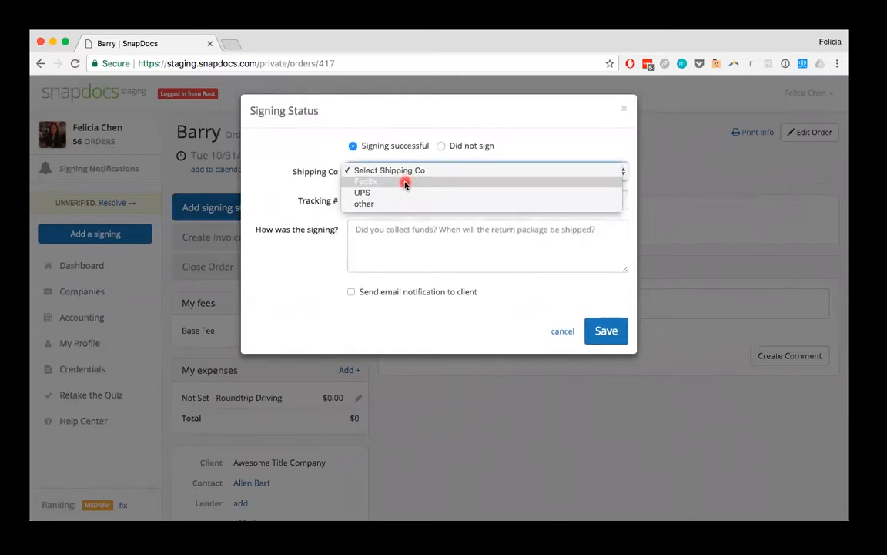
{"action": "left_click", "coordinate": [406, 181]}
{"action": "left_click", "coordinate": [398, 199]}
{"action": "type", "text": "1234"}
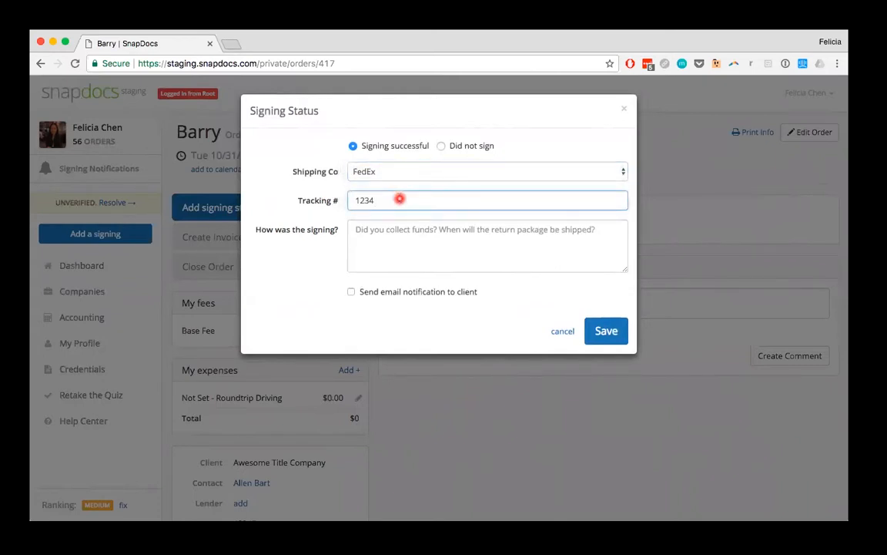
{"action": "type", "text": "56789"}
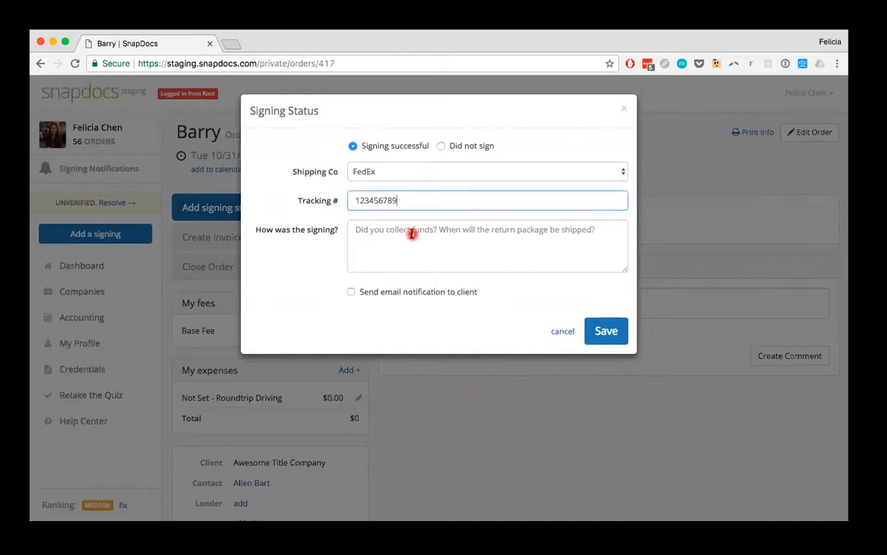
Enter the signing comment "The documents were dropped off immediately after the signing." and save the signing status.
{"action": "left_click", "coordinate": [412, 234]}
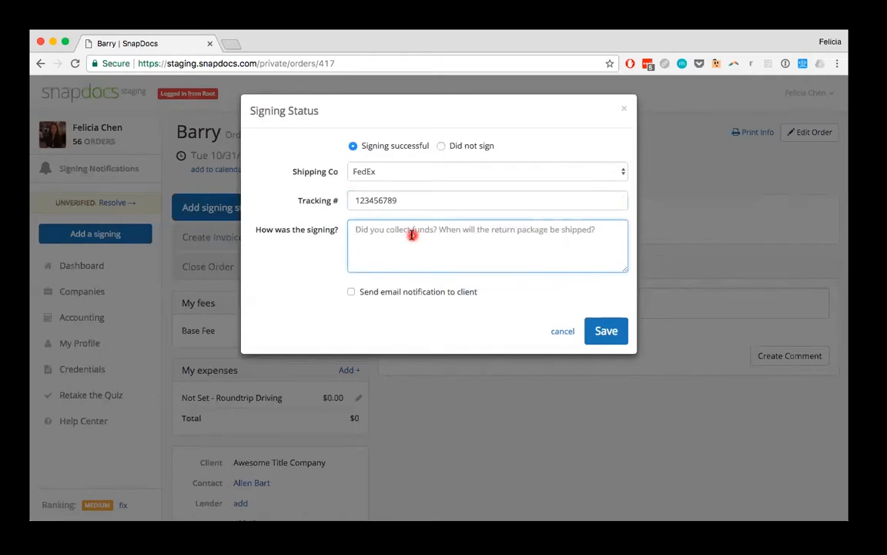
{"action": "type", "text": "The p"}
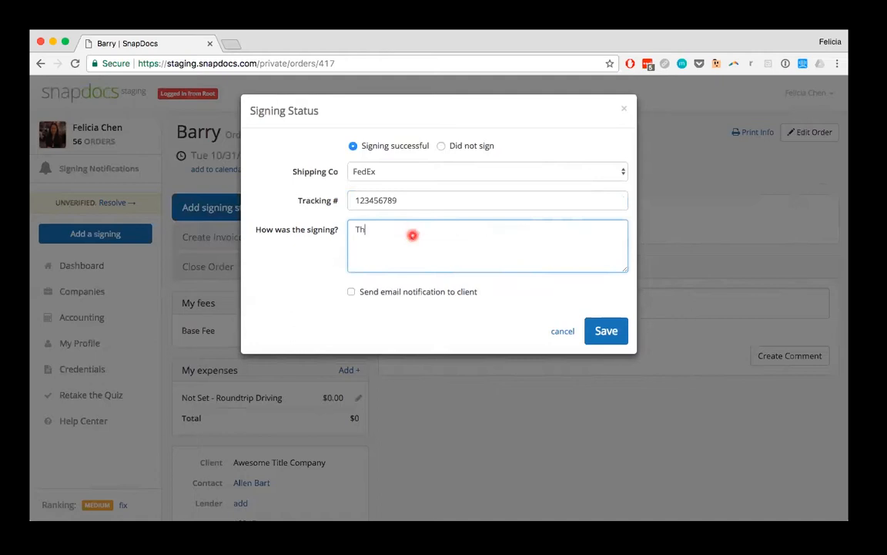
{"action": "key", "text": "BackSpace"}
{"action": "type", "text": "documents wer"}
{"action": "type", "text": "e int"}
{"action": "key", "text": "BackSpace"}
{"action": "key", "text": "BackSpace"}
{"action": "key", "text": "BackSpace"}
{"action": "type", "text": "dropped off imm"}
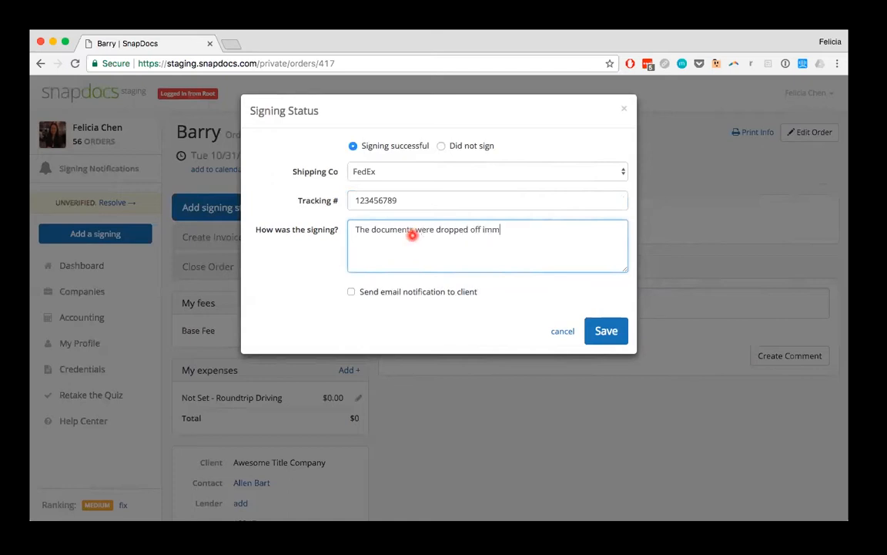
{"action": "type", "text": "ediately after the signing."}
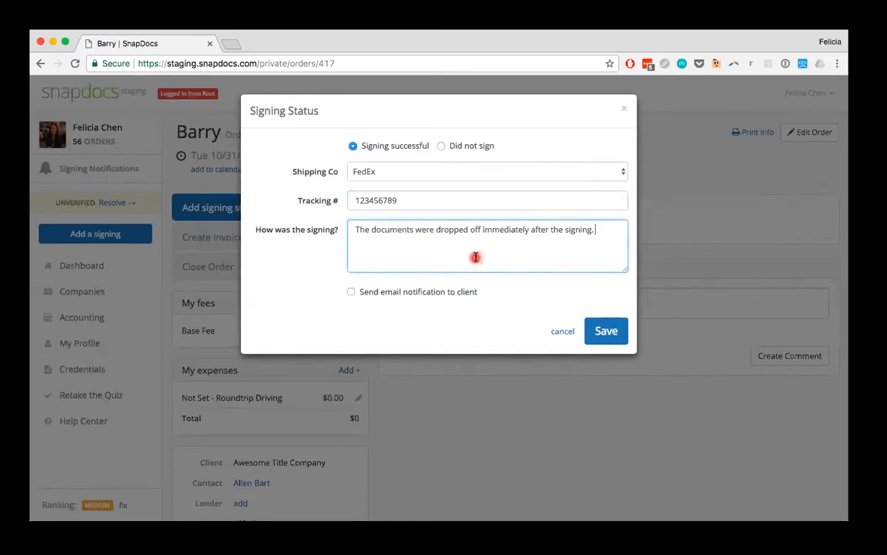
{"action": "left_click", "coordinate": [605, 331]}
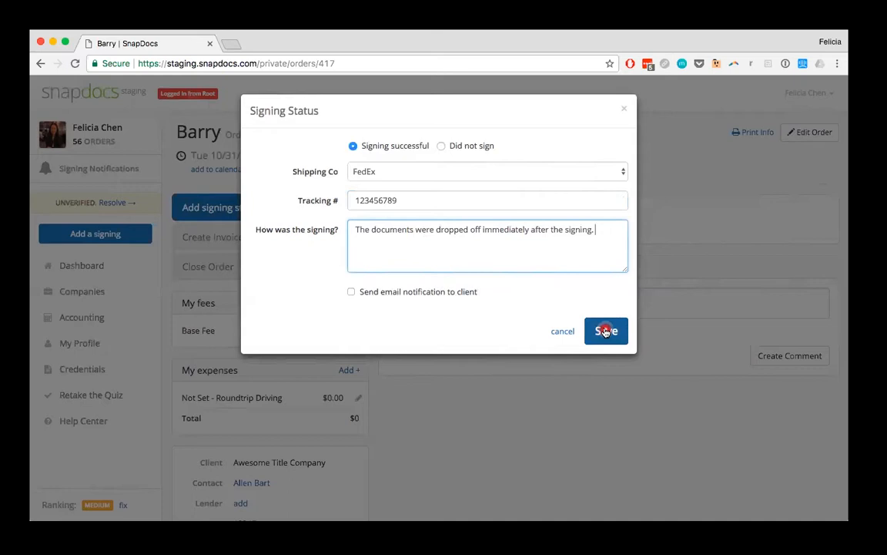
{"action": "left_click", "coordinate": [606, 331]}
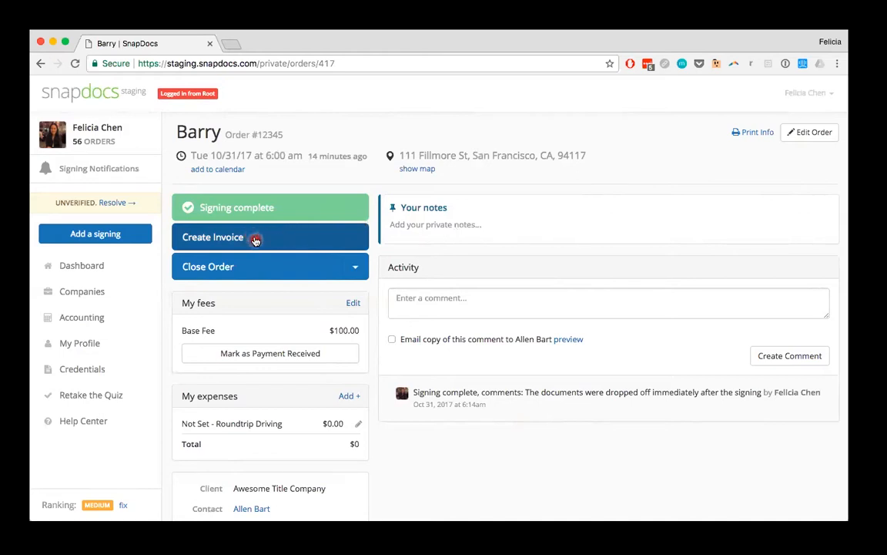
{"action": "left_click", "coordinate": [357, 267]}
{"action": "left_click", "coordinate": [353, 294]}
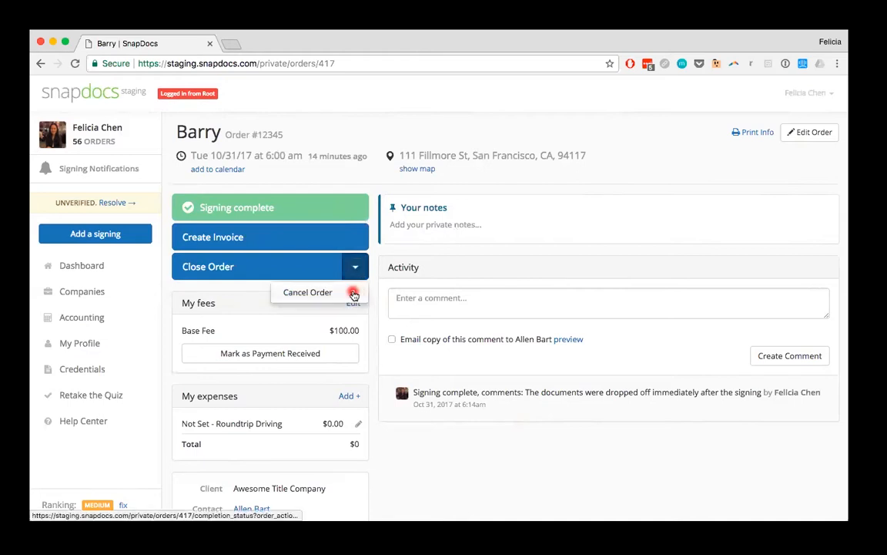
{"action": "left_click", "coordinate": [357, 267]}
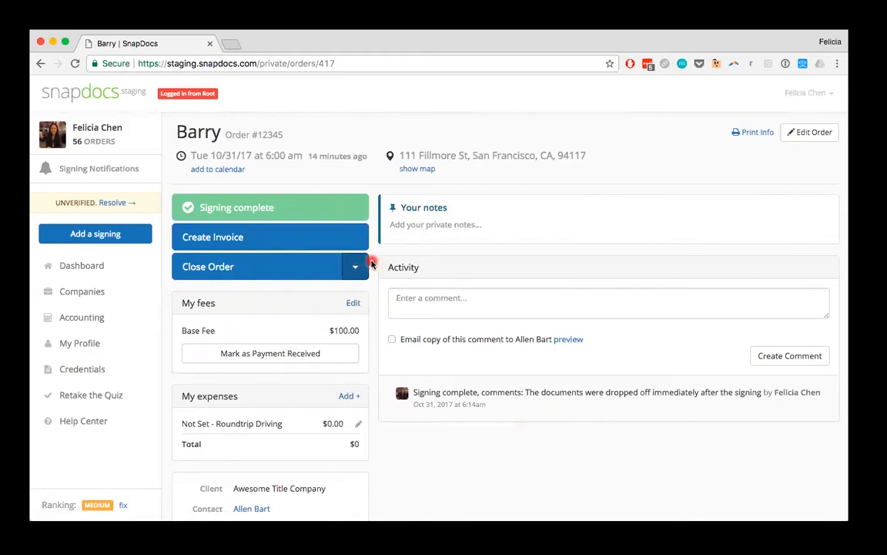
Create an invoice email for Awesome Title Company and download its attached invoice PDF.
{"action": "left_click", "coordinate": [251, 238]}
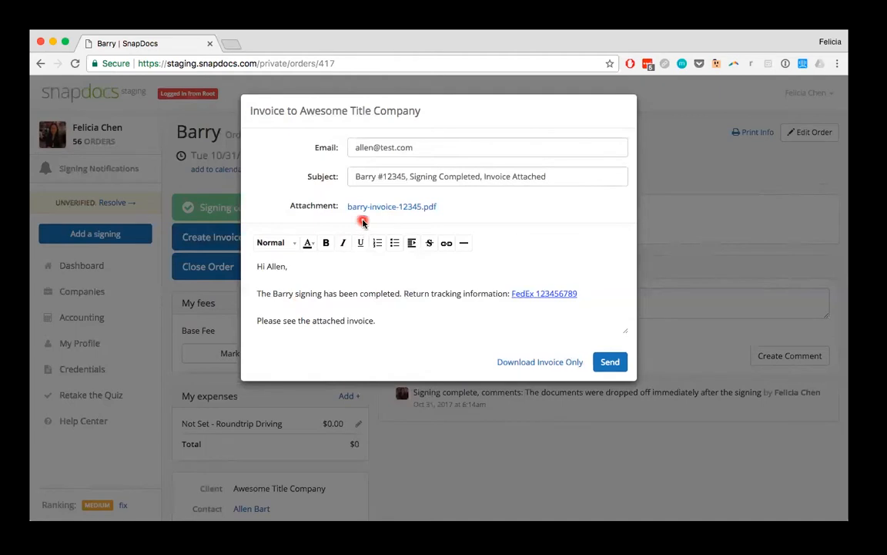
{"action": "left_click", "coordinate": [391, 208]}
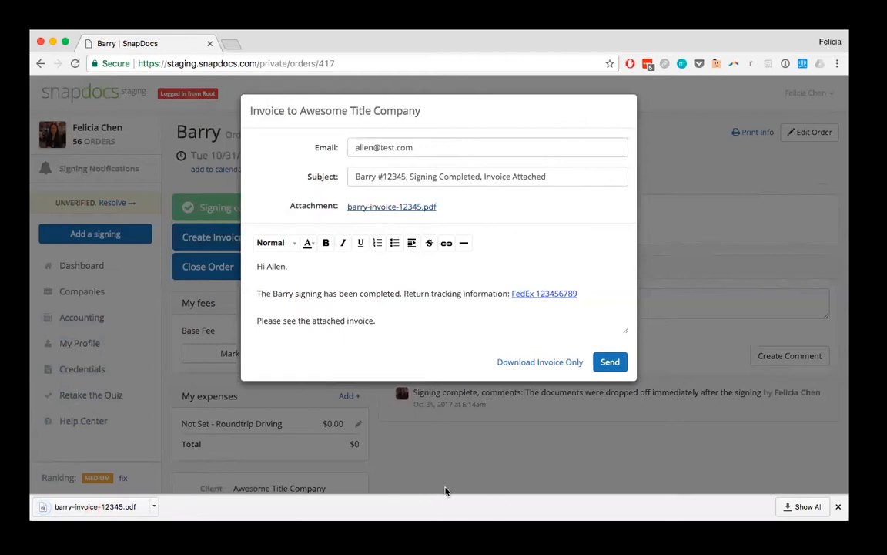
{"action": "left_click", "coordinate": [838, 506]}
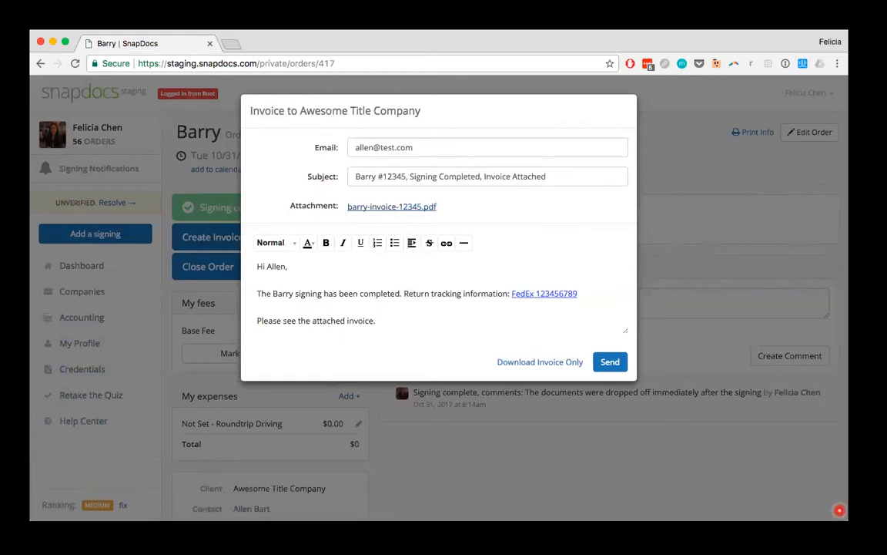
Download only the invoice without emailing it, then open the downloaded PDF and review its contents.
{"action": "left_click", "coordinate": [510, 361]}
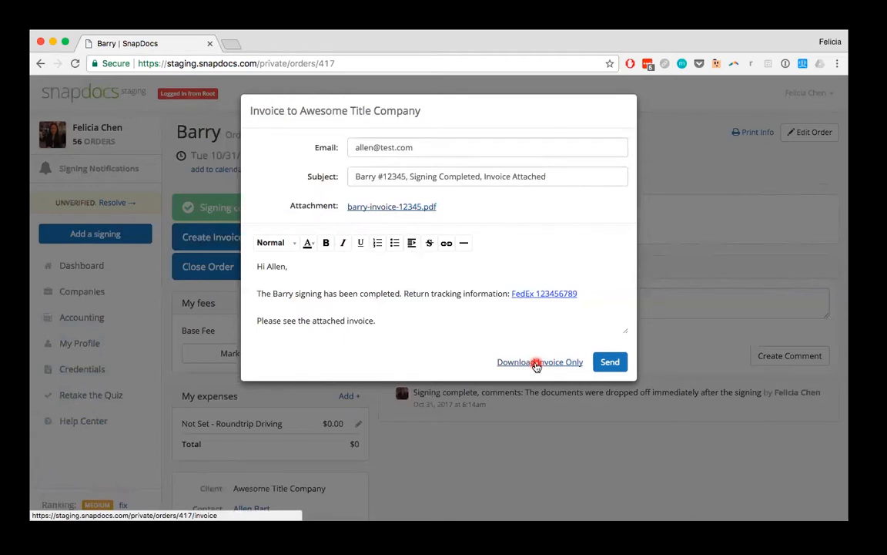
{"action": "left_click", "coordinate": [537, 365]}
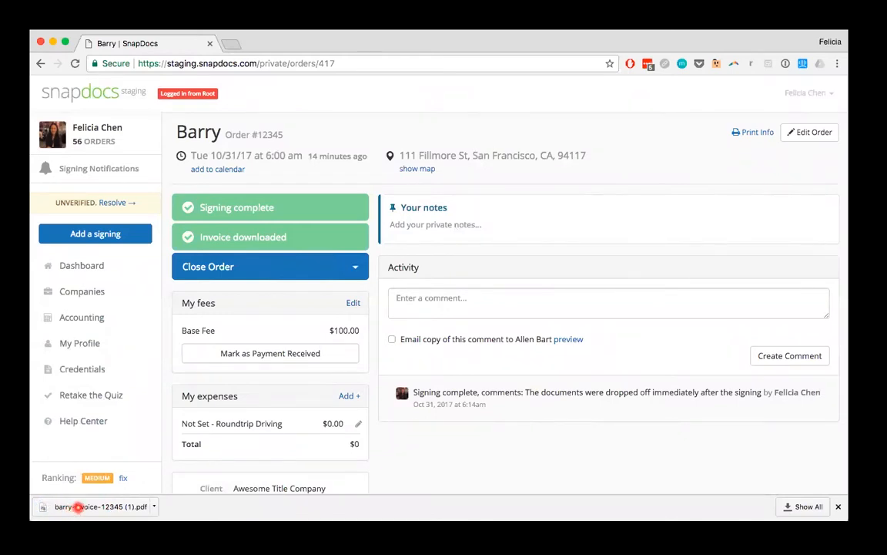
{"action": "left_click", "coordinate": [78, 507]}
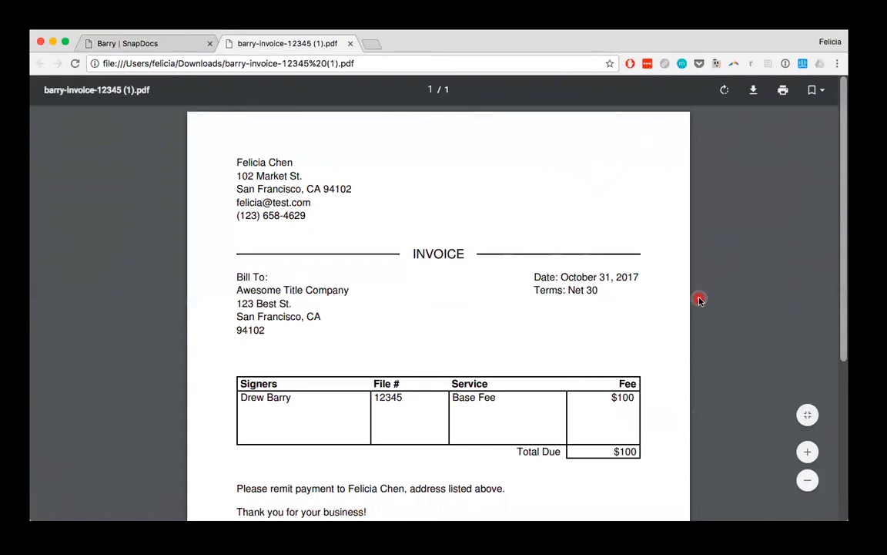
{"action": "scroll", "coordinate": [699, 299], "scroll_direction": "down", "scroll_amount": 2}
{"action": "scroll", "coordinate": [699, 299], "scroll_direction": "down", "scroll_amount": 5}
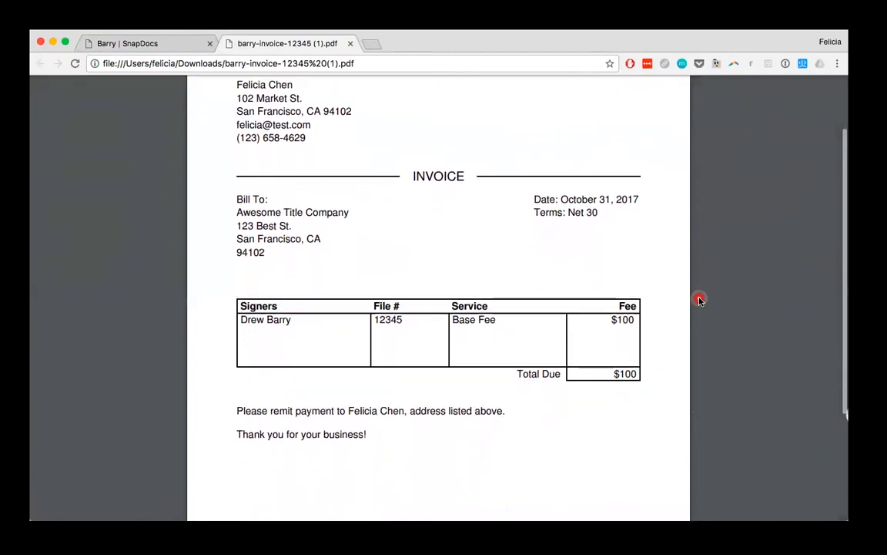
{"action": "scroll", "coordinate": [700, 300], "scroll_direction": "down", "scroll_amount": 2}
{"action": "scroll", "coordinate": [700, 300], "scroll_direction": "up", "scroll_amount": 4}
{"action": "scroll", "coordinate": [700, 300], "scroll_direction": "up", "scroll_amount": 4}
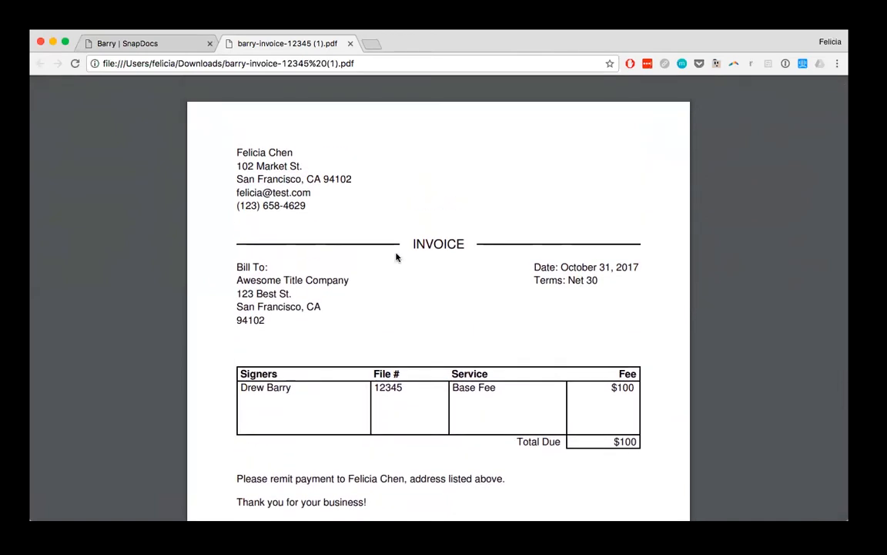
Return to the order, reopen the invoice email and remove "Signing Completed" and its surrounding commas from the subject.
{"action": "left_click", "coordinate": [121, 48]}
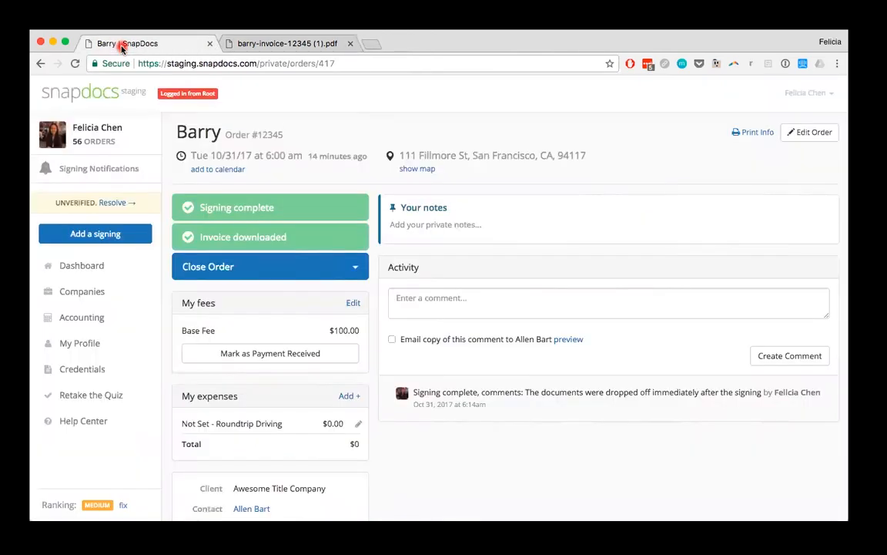
{"action": "left_click", "coordinate": [233, 237]}
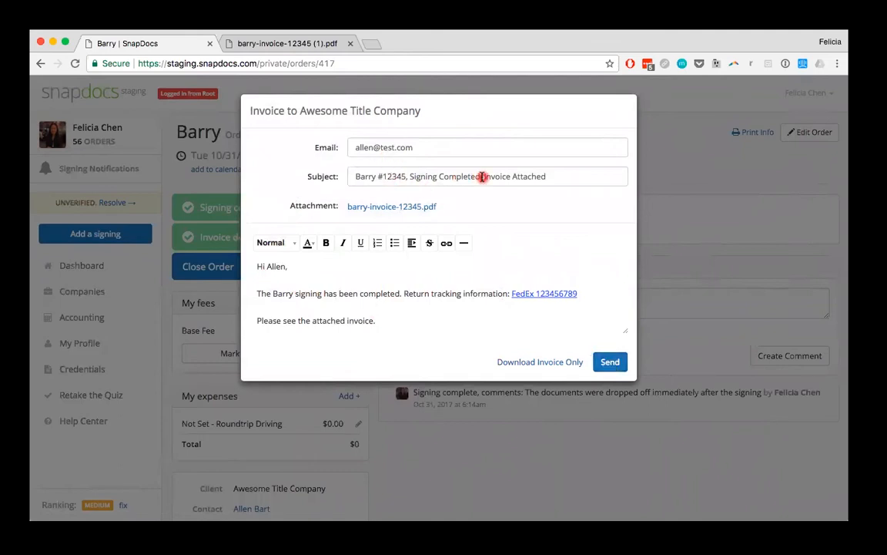
{"action": "left_click_drag", "start_coordinate": [405, 176], "coordinate": [442, 177]}
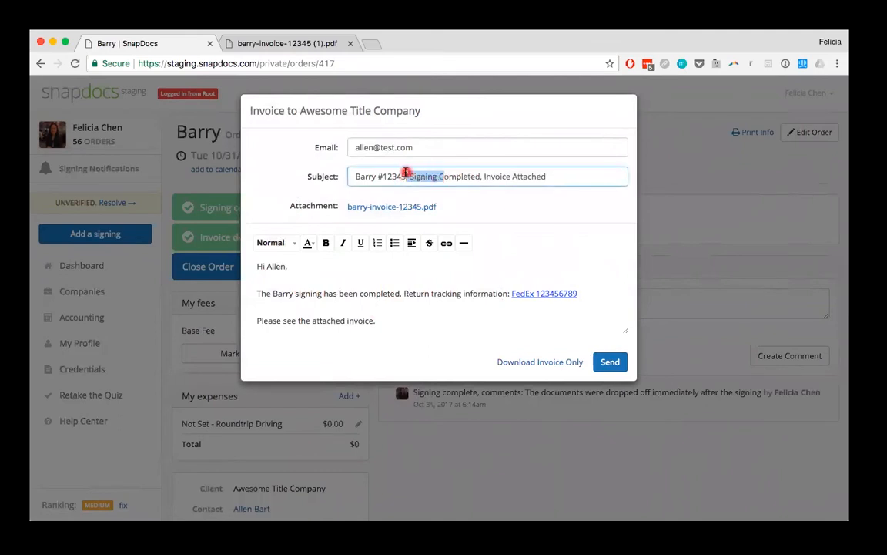
{"action": "left_click_drag", "start_coordinate": [482, 177], "coordinate": [405, 176]}
{"action": "key", "text": "BackSpace"}
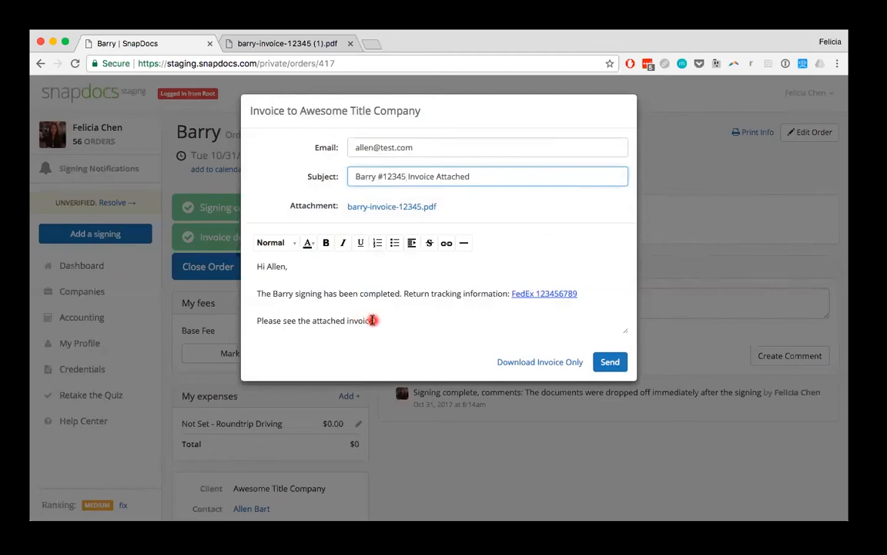
Extend the email's closing sentence with "for payment details." and add the sign-off "Best," followed by the sender's first name.
{"action": "left_click", "coordinate": [374, 320]}
{"action": "type", "text": "for payment details."}
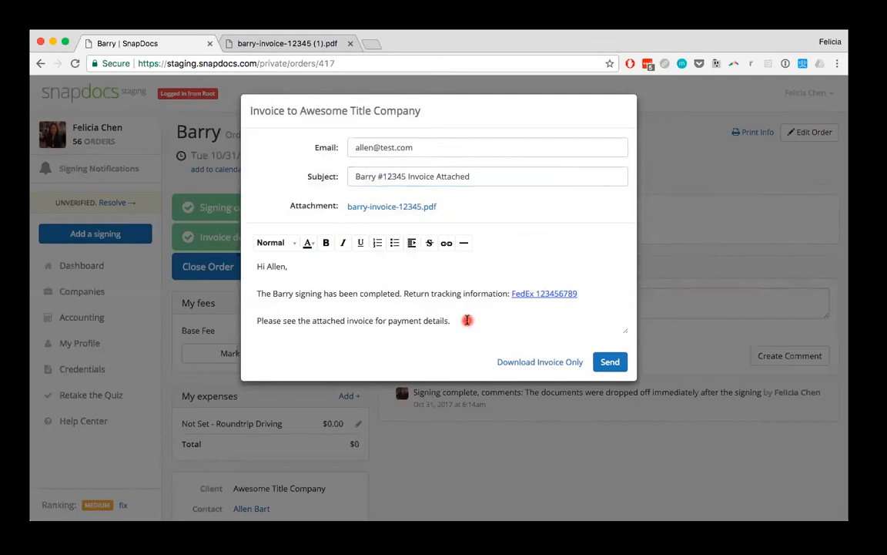
{"action": "key", "text": "Return"}
{"action": "key", "text": "Return"}
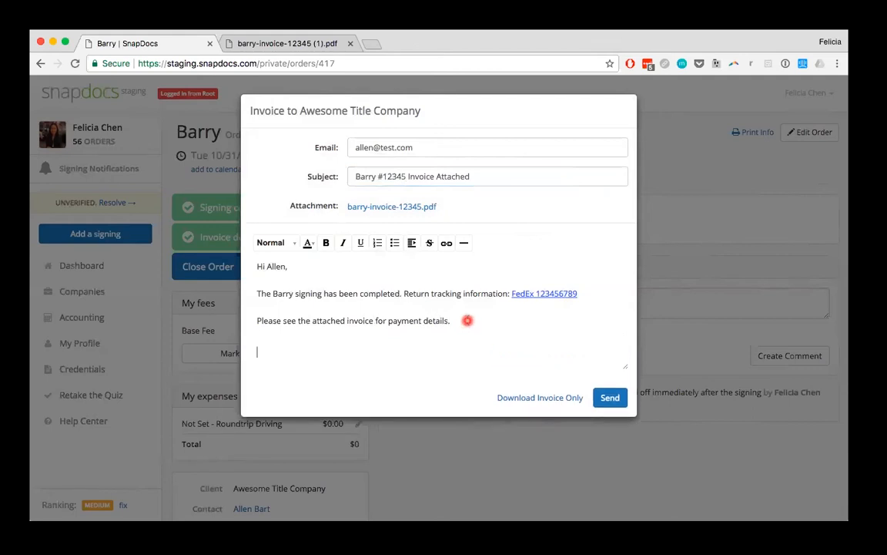
{"action": "type", "text": "T"}
{"action": "key", "text": "BackSpace"}
{"action": "type", "text": "Best,"}
{"action": "key", "text": "Return"}
{"action": "type", "text": "Felicia"}
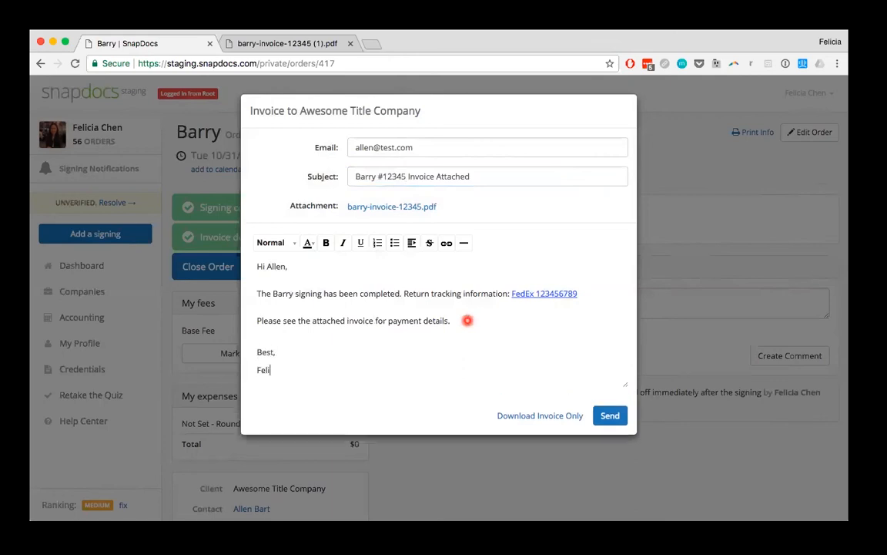
Insert the line "Thank you for your business!" above the sign-off and send the invoice email.
{"action": "left_click", "coordinate": [460, 323]}
{"action": "key", "text": "Return"}
{"action": "key", "text": "Return"}
{"action": "type", "text": "Thank you"}
{"action": "left_click", "coordinate": [391, 371]}
{"action": "key", "text": "Delete"}
{"action": "key", "text": "BackSpace"}
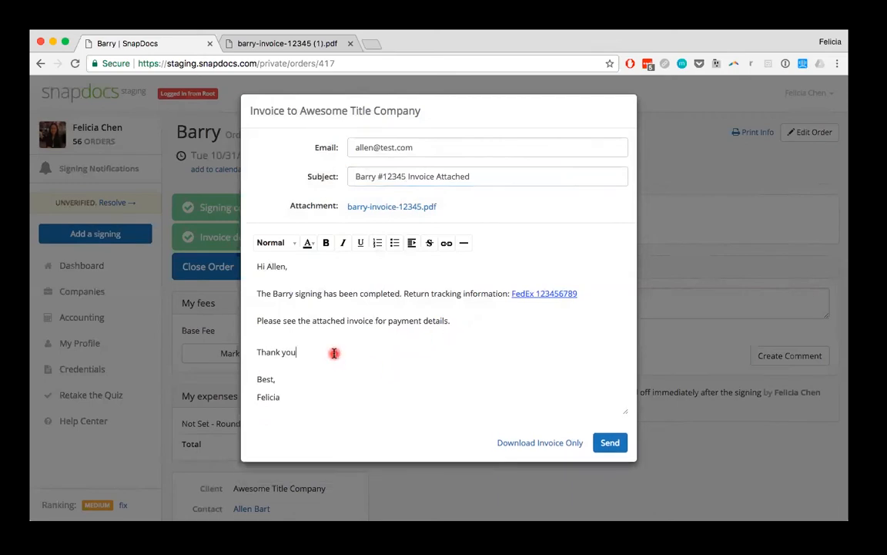
{"action": "type", "text": "for your business!"}
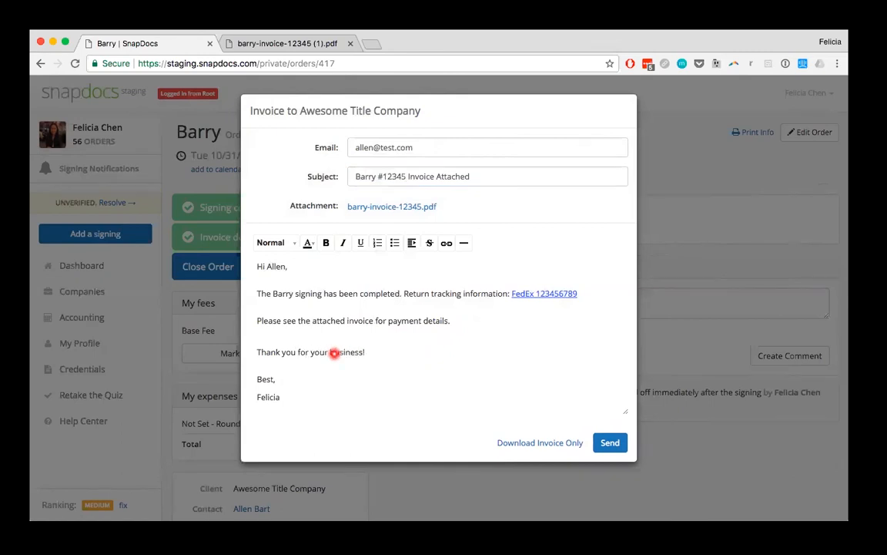
{"action": "left_click", "coordinate": [609, 442]}
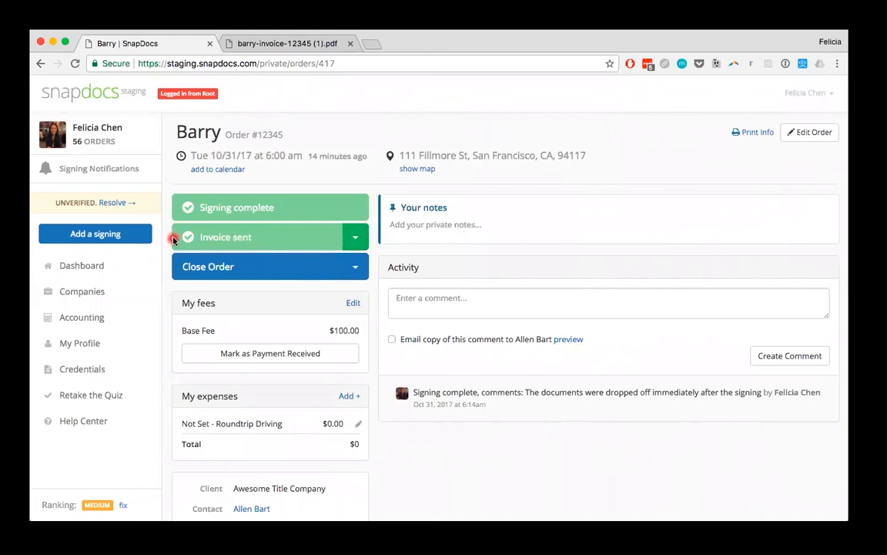
View the sent invoice's email form without resending it, and show its download option.
{"action": "left_click", "coordinate": [231, 237]}
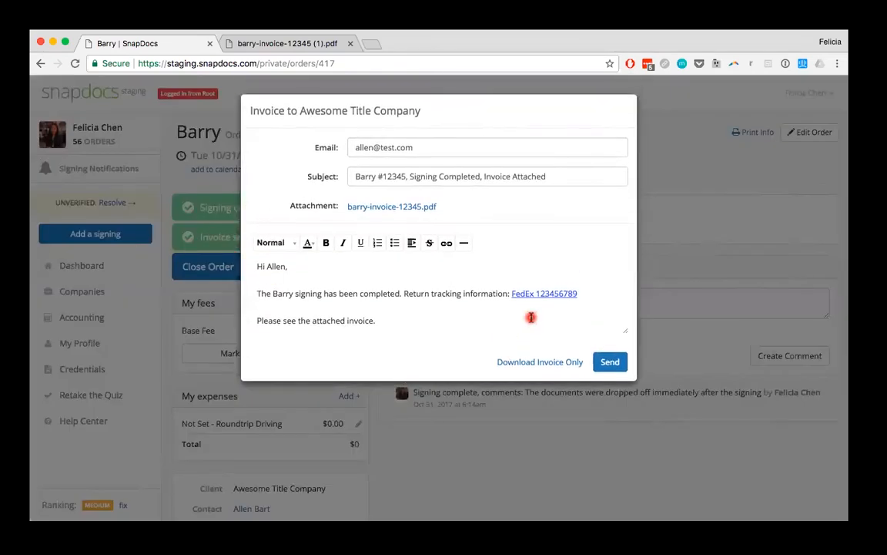
{"action": "left_click", "coordinate": [728, 281]}
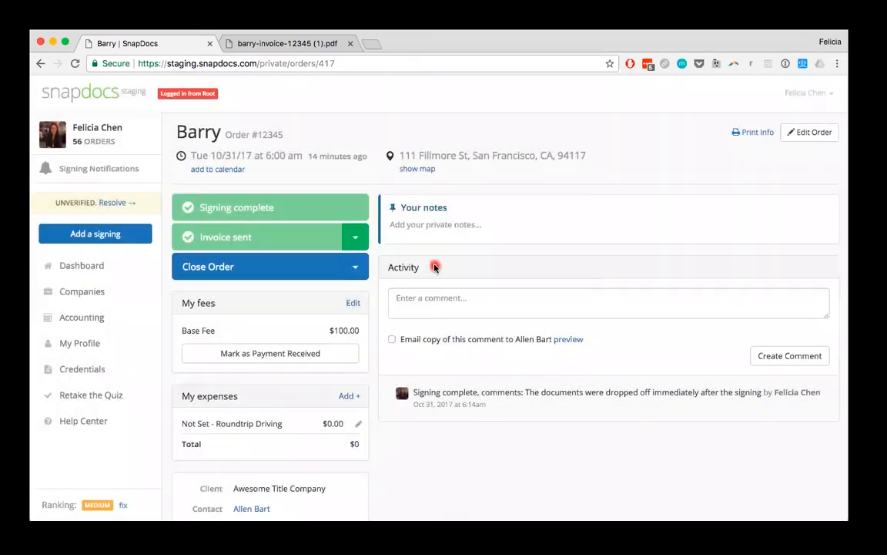
{"action": "left_click", "coordinate": [357, 239]}
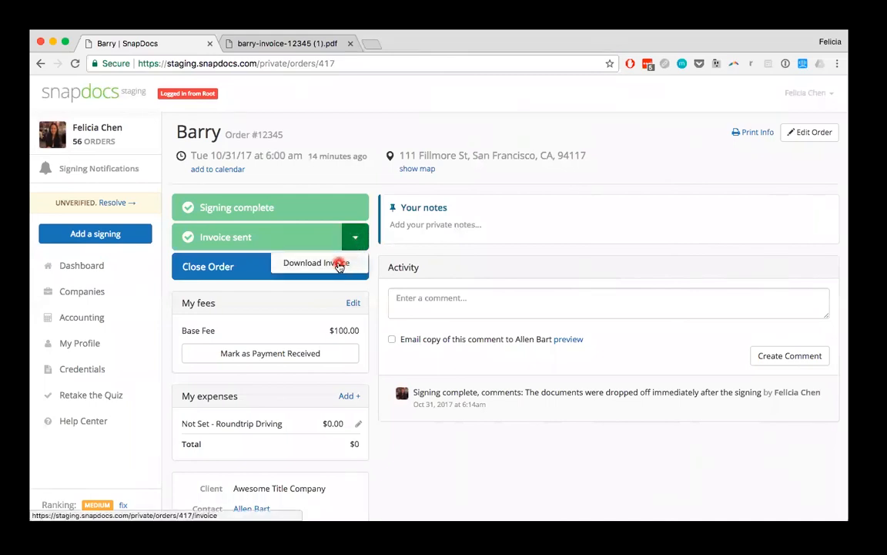